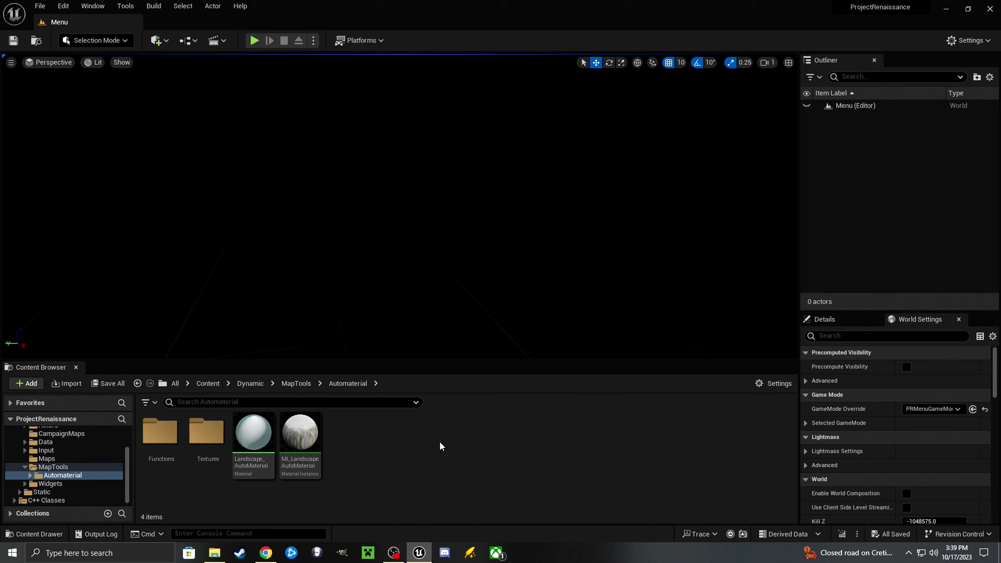
- Start Play In Editor on the Menu level to show the campaign main menu
{"action": "left_click", "coordinate": [254, 41]}
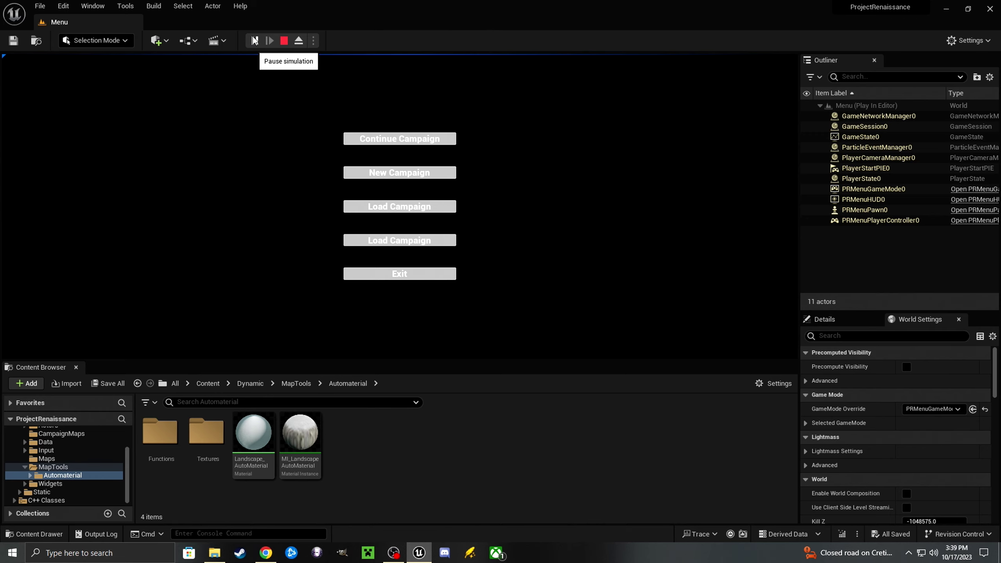
- Choose New Campaign to reach the England, Scotland, Ireland, Normandy and Denmark selection
{"action": "left_click", "coordinate": [395, 174]}
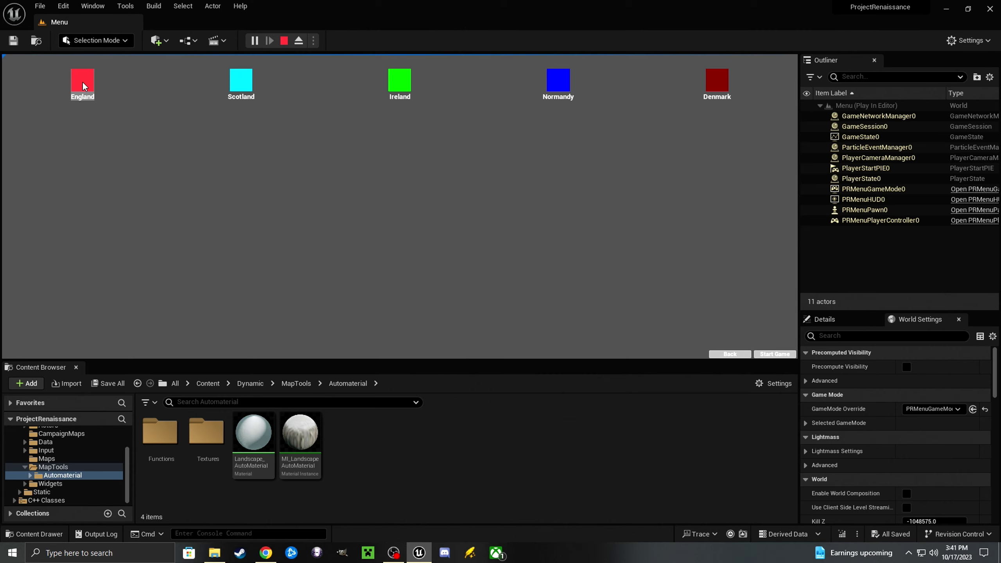
- Start the campaign with the chosen country and zoom the map in on Oxford, Windsor and London
{"action": "left_click", "coordinate": [767, 353]}
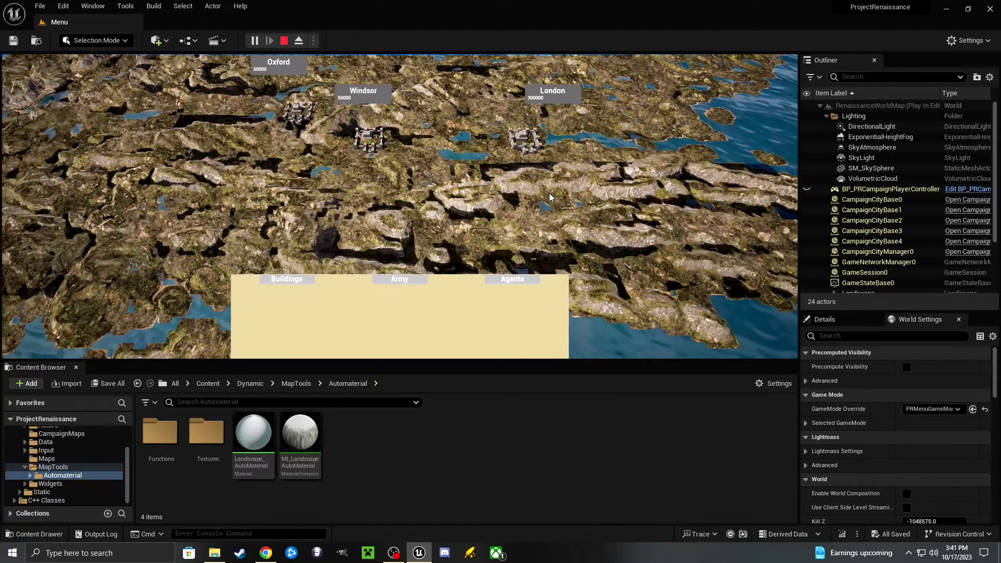
{"action": "scroll", "coordinate": [550, 192], "scroll_direction": "up", "scroll_amount": 3}
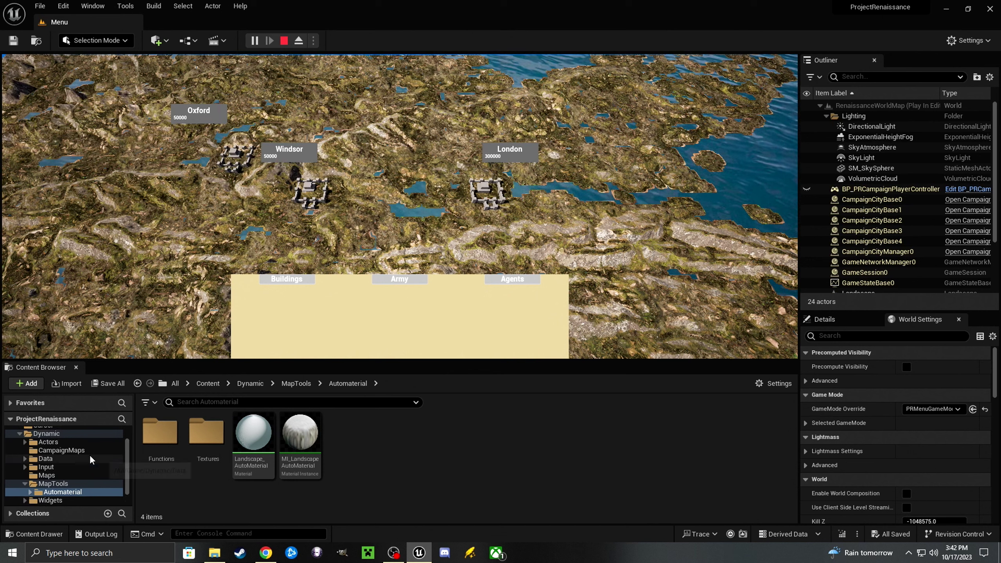
- Browse the Content Browser's Data tree through Cities, CSV and Factions to the Units folder
{"action": "scroll", "coordinate": [89, 455], "scroll_direction": "up", "scroll_amount": 3}
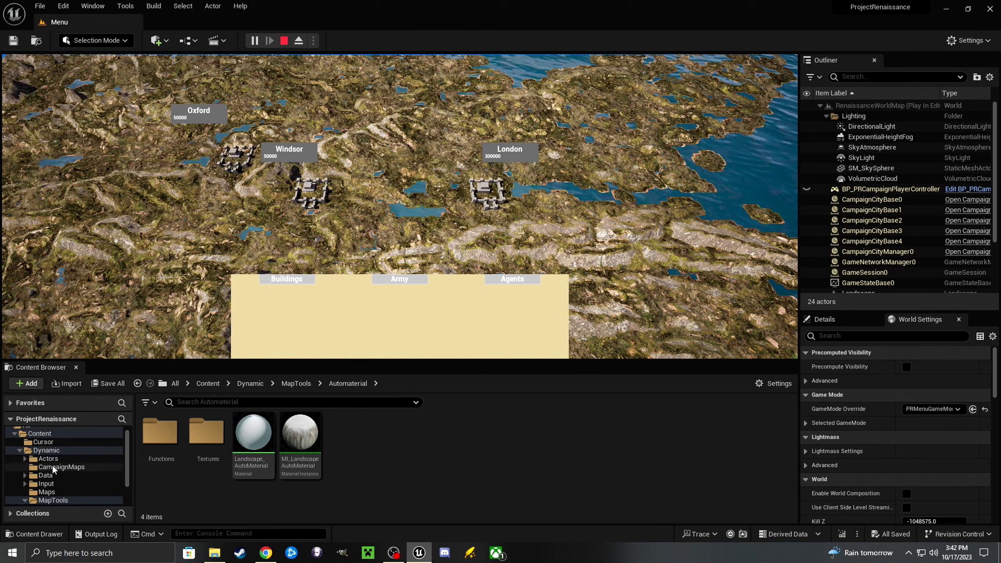
{"action": "left_click", "coordinate": [24, 475]}
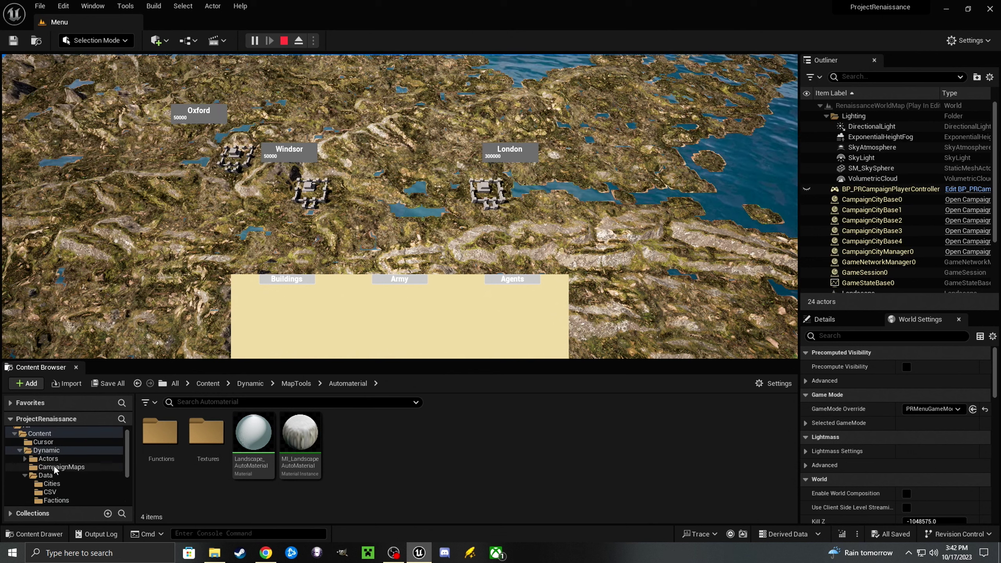
{"action": "scroll", "coordinate": [40, 471], "scroll_direction": "down", "scroll_amount": 1}
{"action": "left_click", "coordinate": [48, 467]}
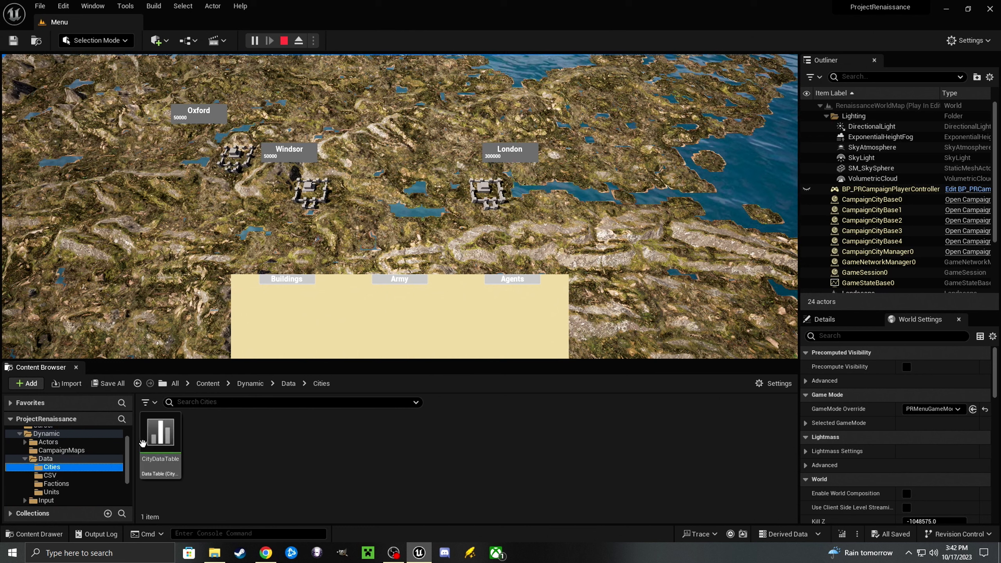
{"action": "left_click", "coordinate": [71, 476]}
{"action": "left_click", "coordinate": [79, 484]}
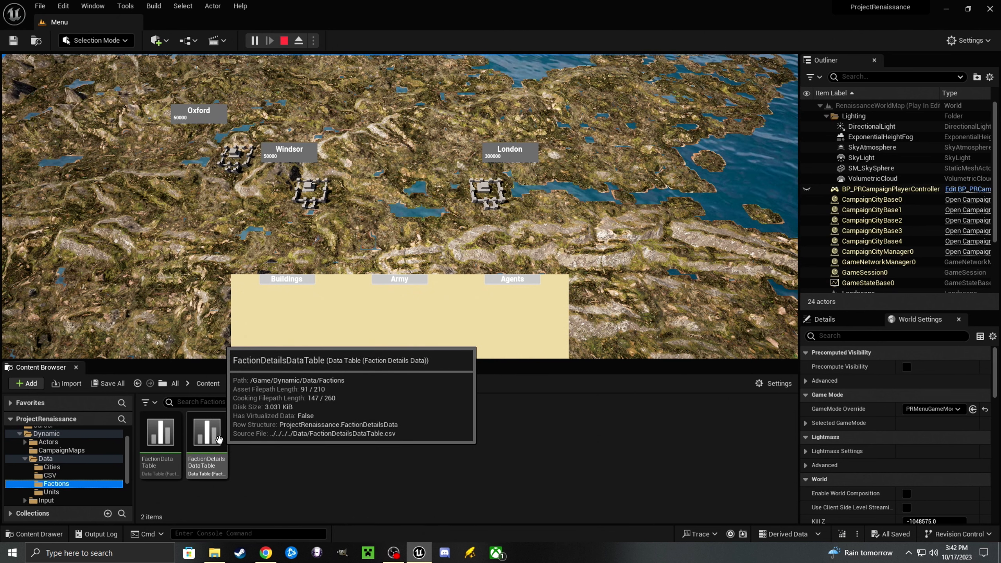
{"action": "left_click", "coordinate": [52, 492]}
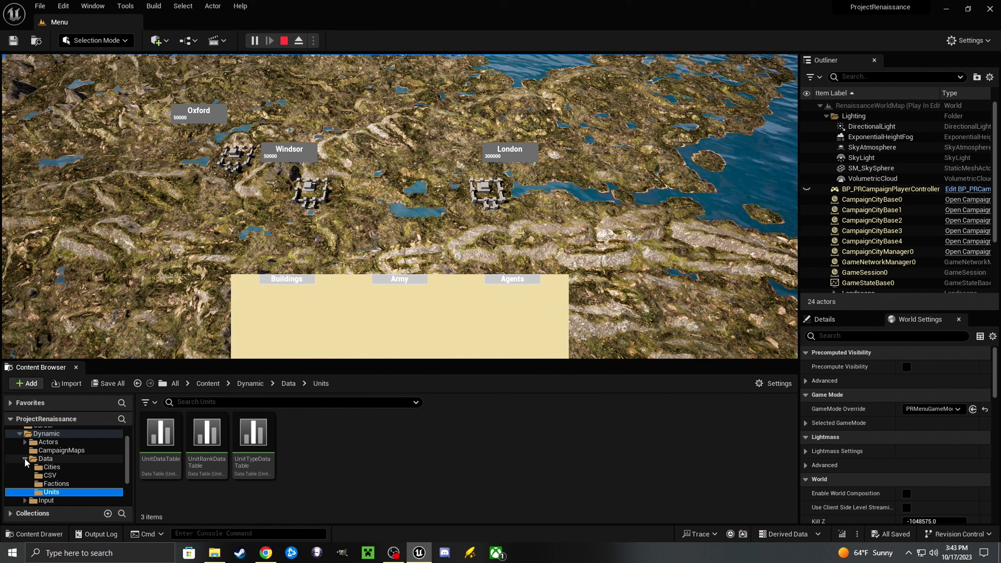
{"action": "left_click", "coordinate": [580, 204]}
{"action": "scroll", "coordinate": [370, 173], "scroll_direction": "down", "scroll_amount": 2}
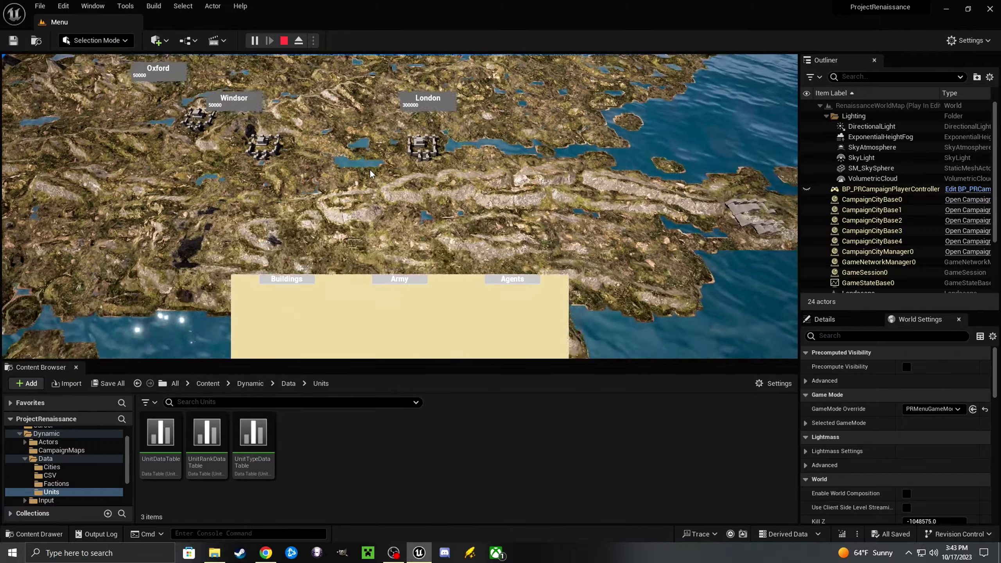
{"action": "key", "text": "d"}
{"action": "key", "text": "s"}
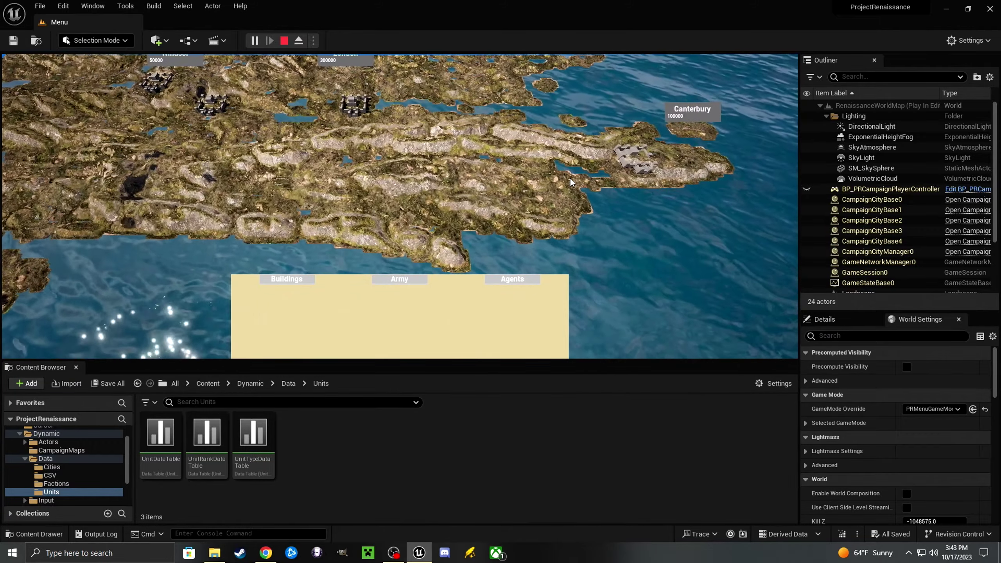
{"action": "key", "text": "d"}
{"action": "key", "text": "w"}
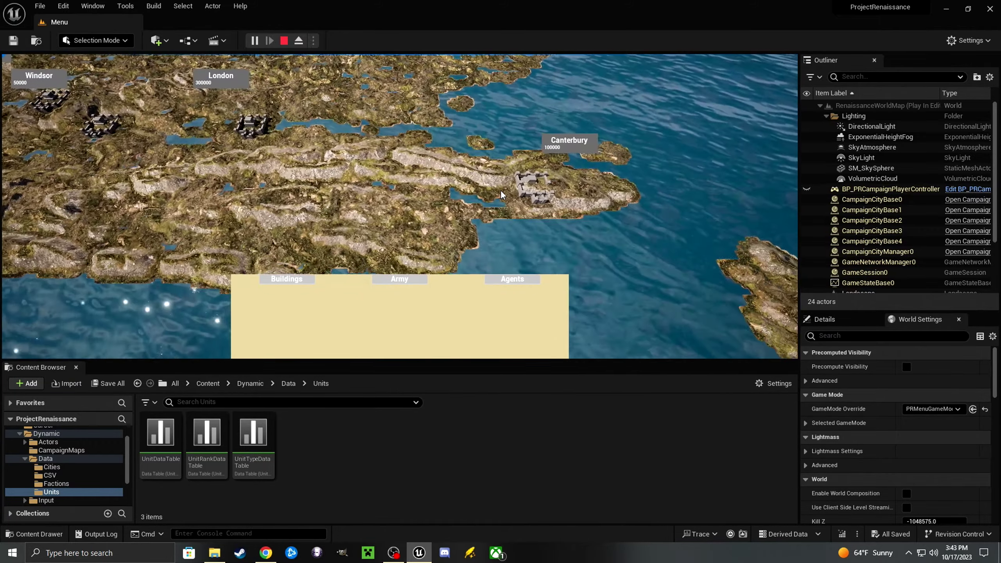
{"action": "key", "text": "a"}
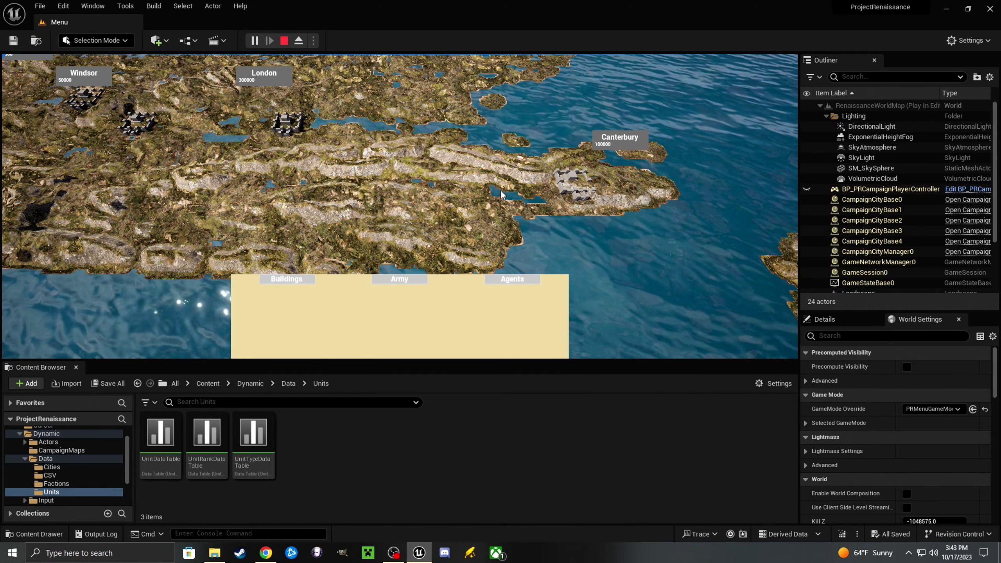
{"action": "key", "text": "a"}
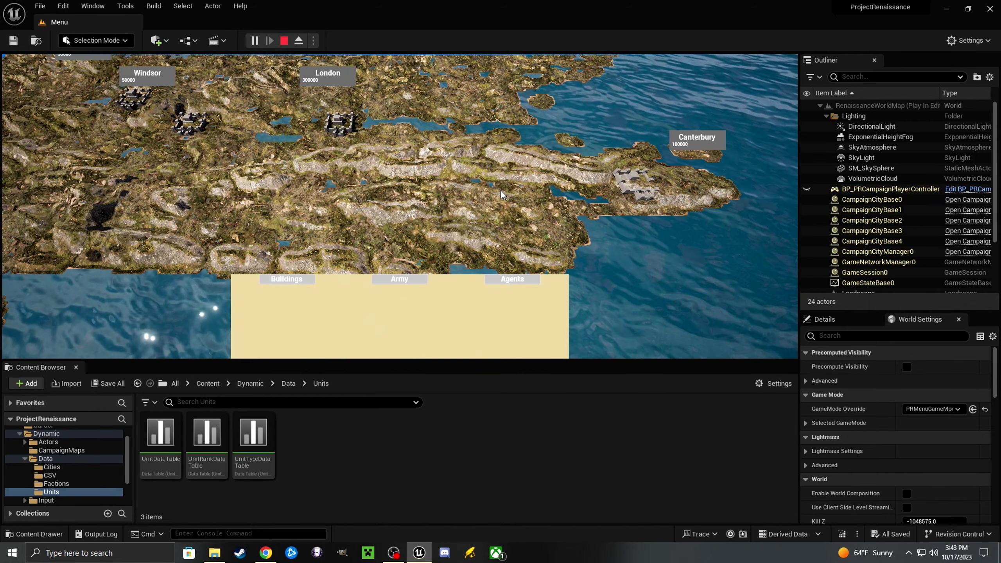
{"action": "key", "text": "w"}
{"action": "key", "text": "a"}
{"action": "key", "text": "a"}
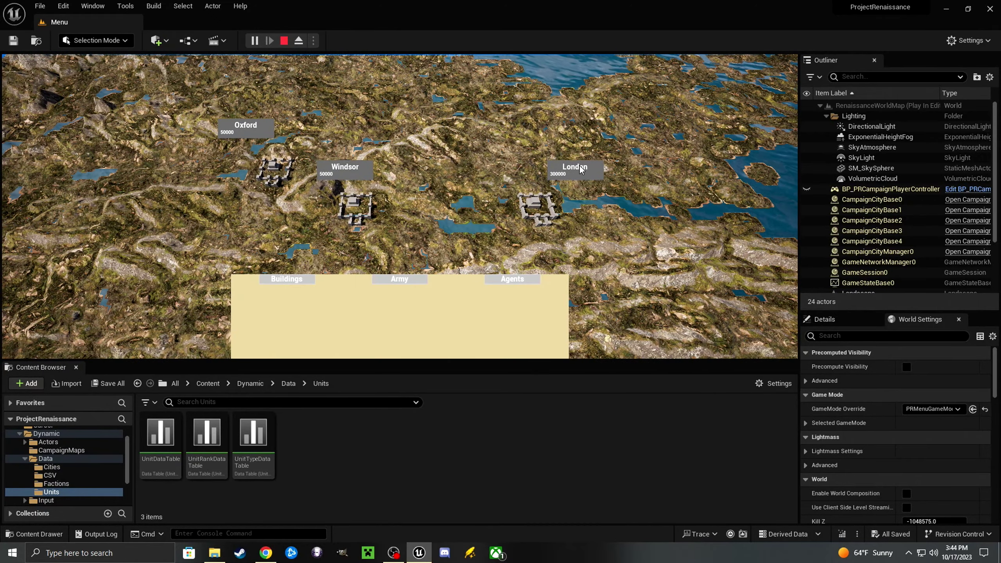
{"action": "key", "text": "a"}
{"action": "key", "text": "w"}
{"action": "key", "text": "a"}
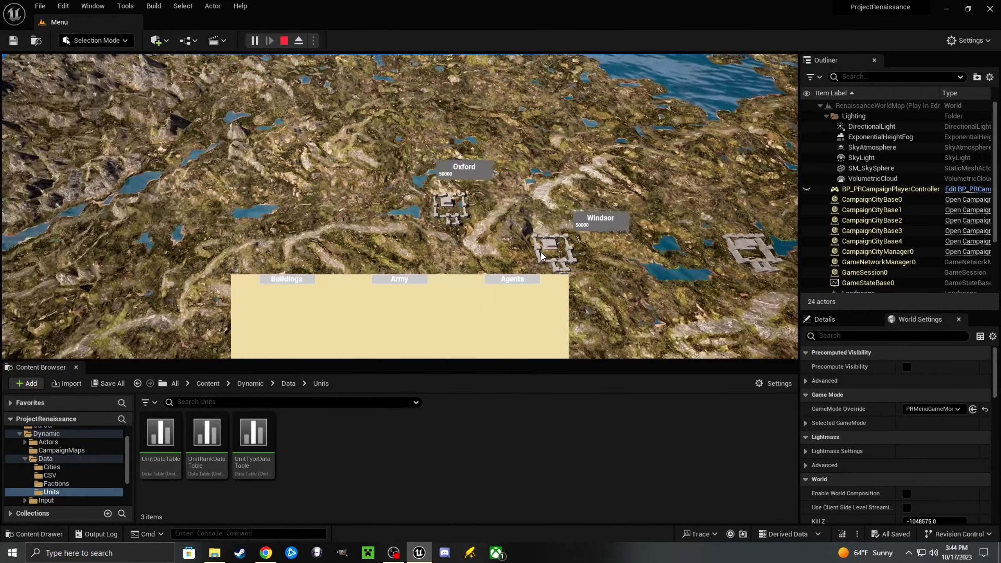
{"action": "key", "text": "w"}
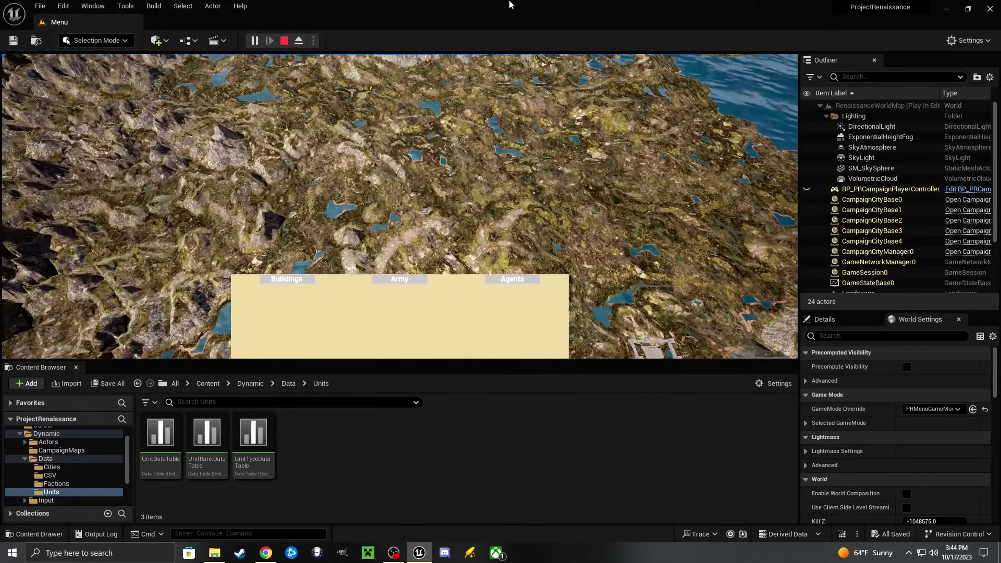
{"action": "key", "text": "w"}
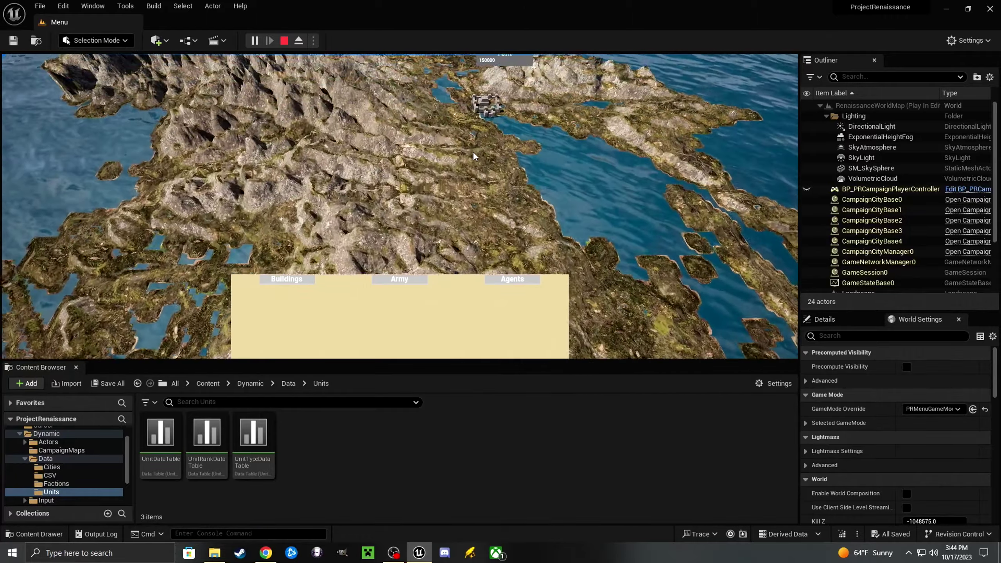
{"action": "key", "text": "w"}
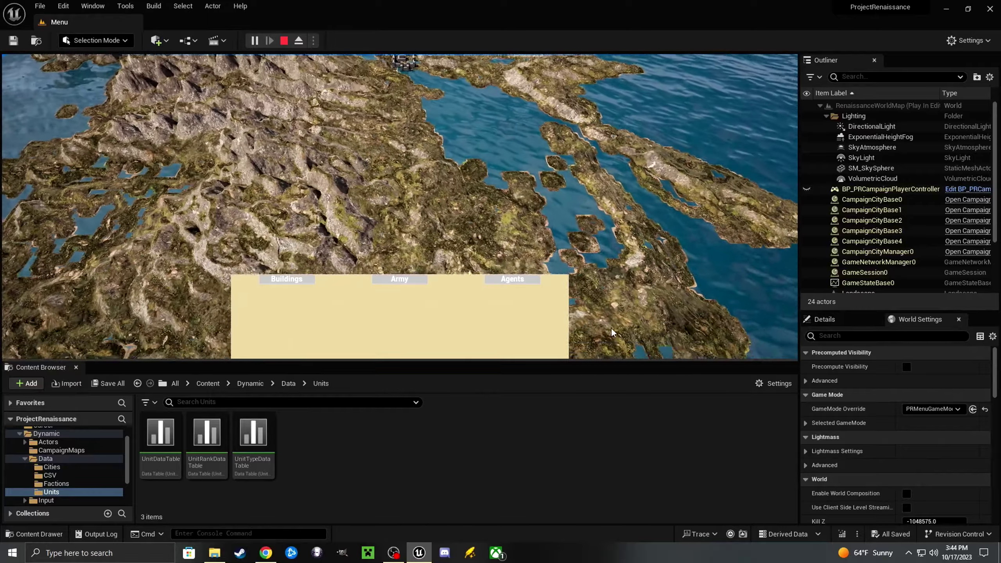
{"action": "key", "text": "s"}
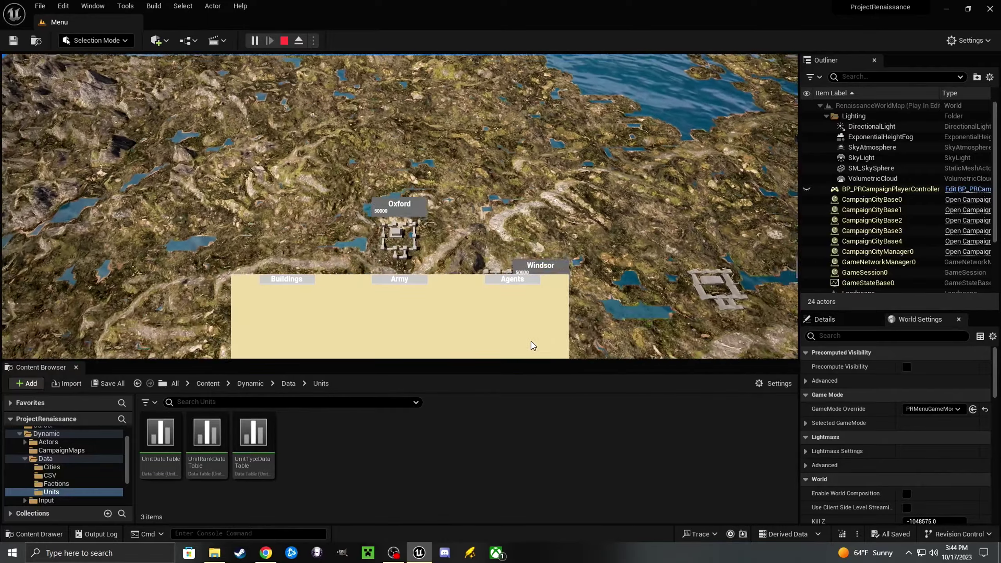
{"action": "key", "text": "d"}
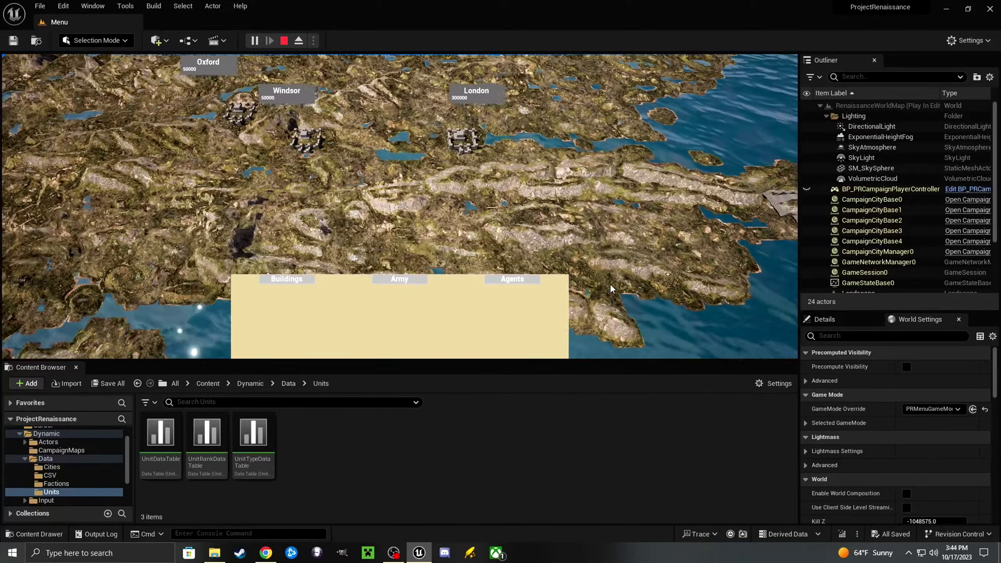
{"action": "key", "text": "a"}
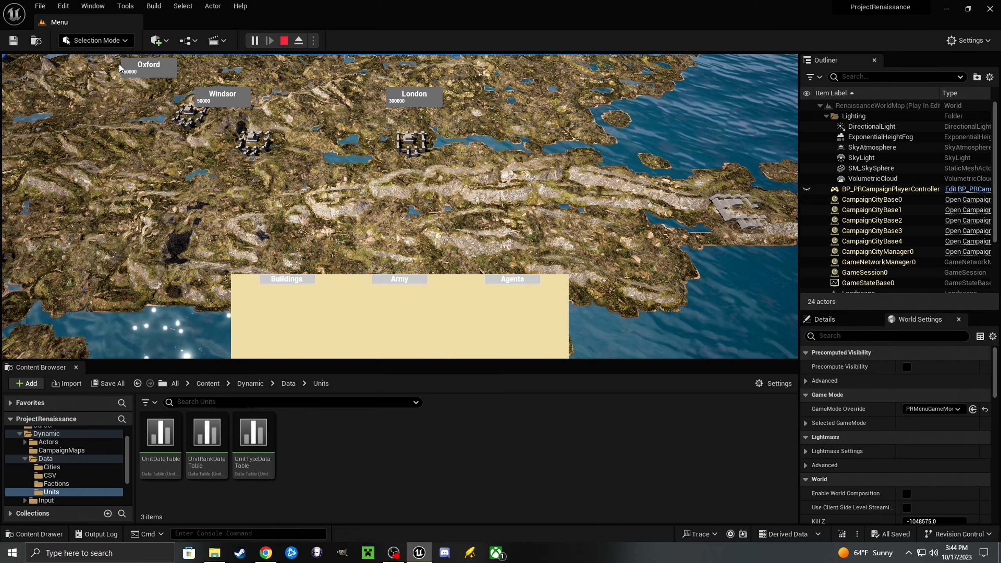
{"action": "key", "text": "w"}
{"action": "key", "text": "a"}
{"action": "key", "text": "w"}
{"action": "key", "text": "a"}
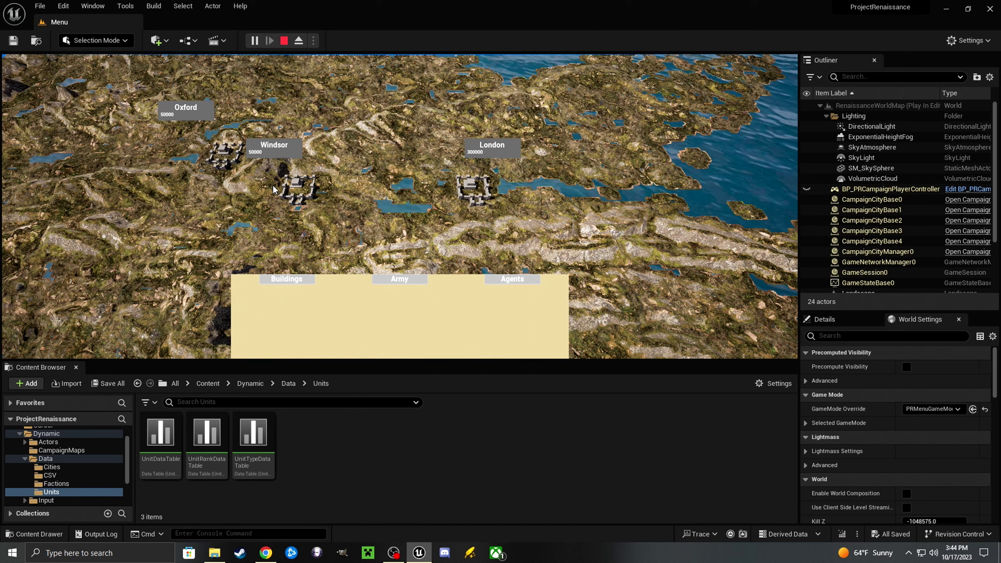
- Pan the campaign map south to Canterbury's coast, then north back to Windsor and London
{"action": "key", "text": "s"}
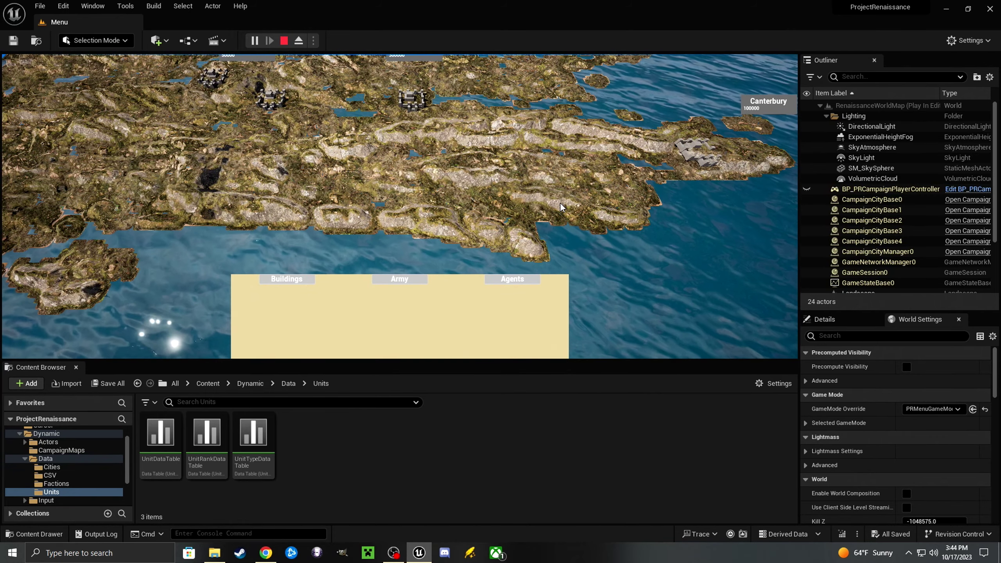
{"action": "key", "text": "w"}
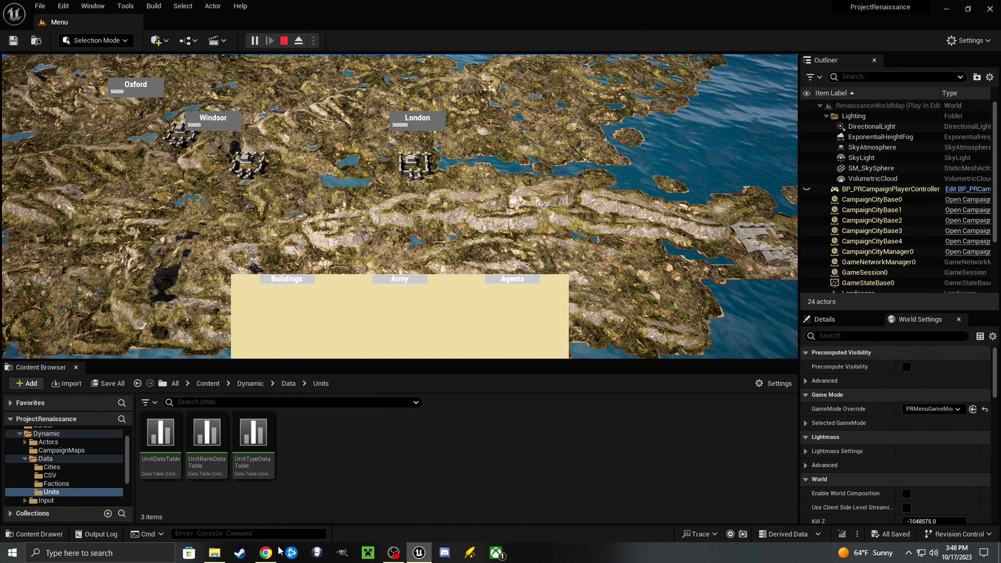
{"action": "mouse_move", "coordinate": [276, 553]}
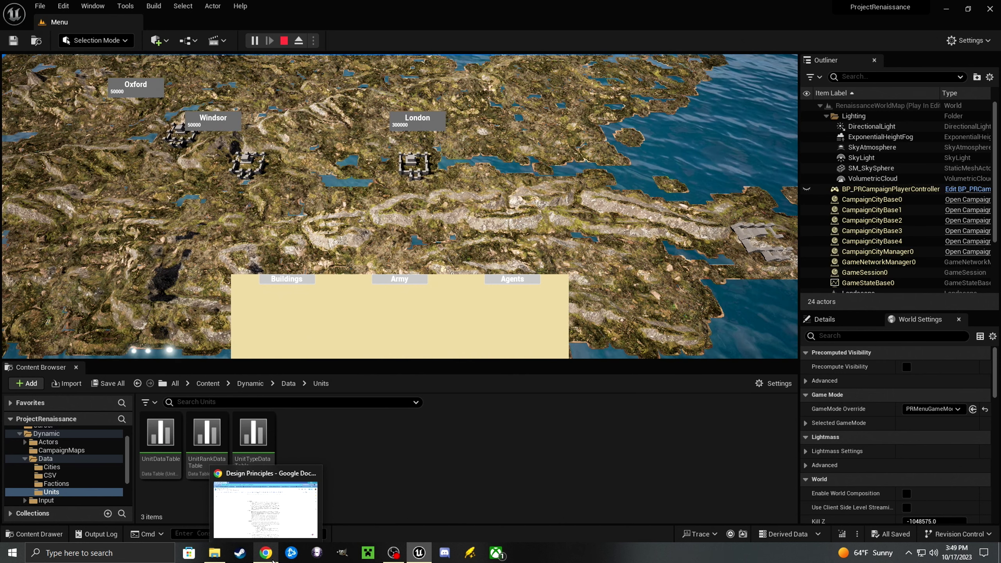
- Bring up the Design Principles doc in Chrome and scroll to its Battles, Units and Multiplayer sections
{"action": "left_click", "coordinate": [265, 509]}
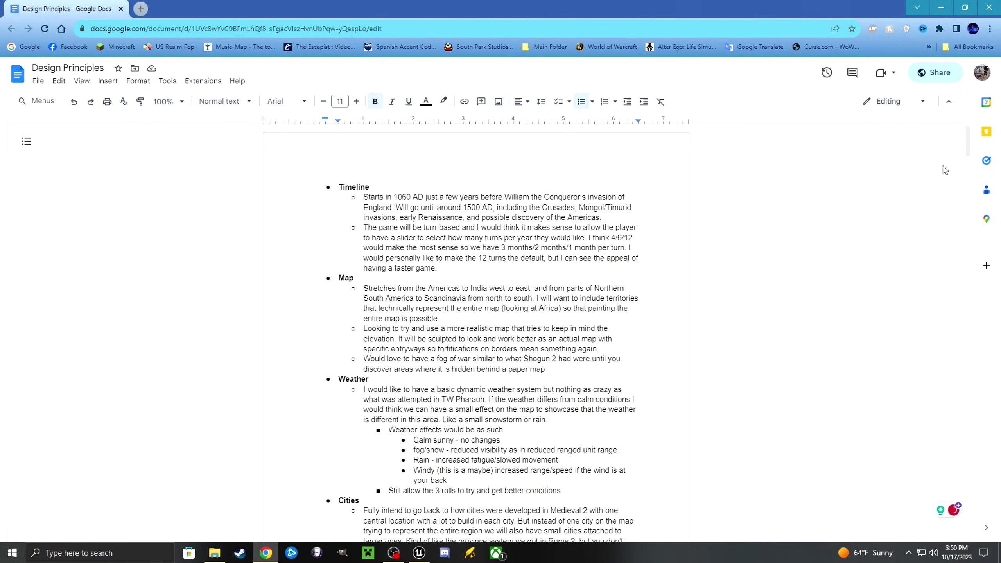
{"action": "scroll", "coordinate": [967, 157], "scroll_direction": "down", "scroll_amount": 2}
{"action": "scroll", "coordinate": [968, 157], "scroll_direction": "down", "scroll_amount": 5}
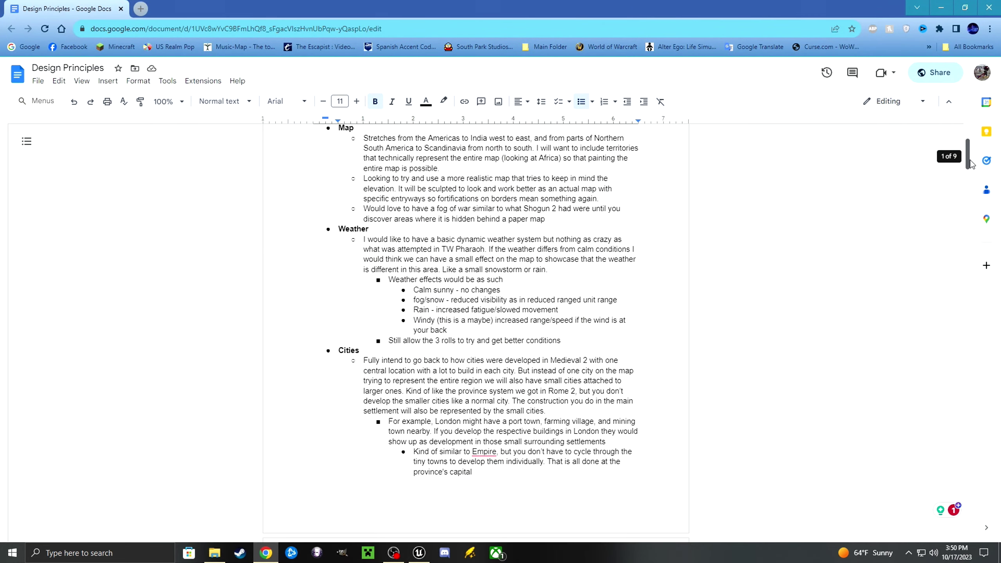
{"action": "left_click_drag", "start_coordinate": [972, 172], "coordinate": [992, 331]}
{"action": "left_click_drag", "start_coordinate": [992, 334], "coordinate": [997, 515]}
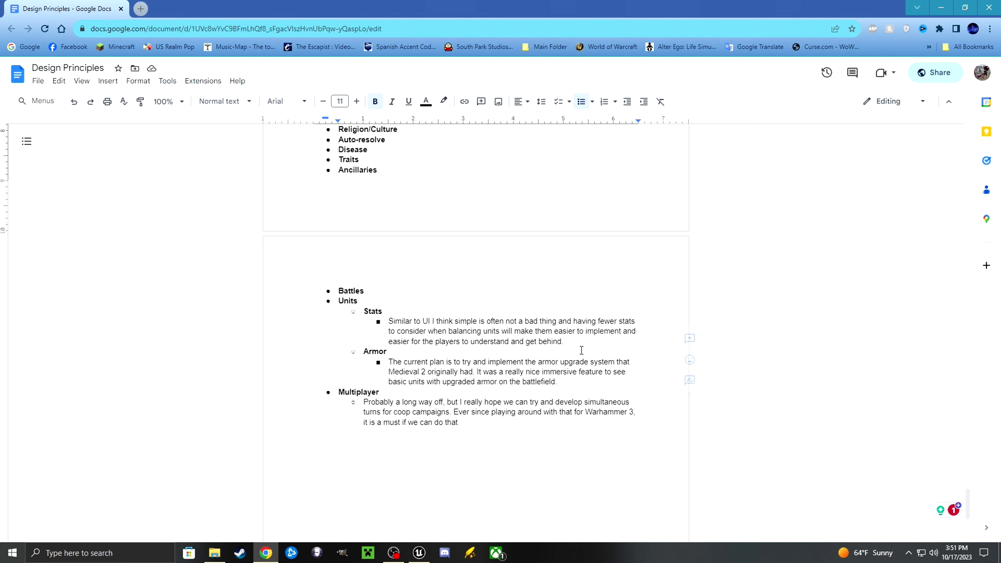
- Scroll the document back up past AI, Naval and Sieges to the Diplomats and Princesses/Princes notes
{"action": "mouse_move", "coordinate": [658, 341]}
{"action": "scroll", "coordinate": [662, 342], "scroll_direction": "up", "scroll_amount": 1}
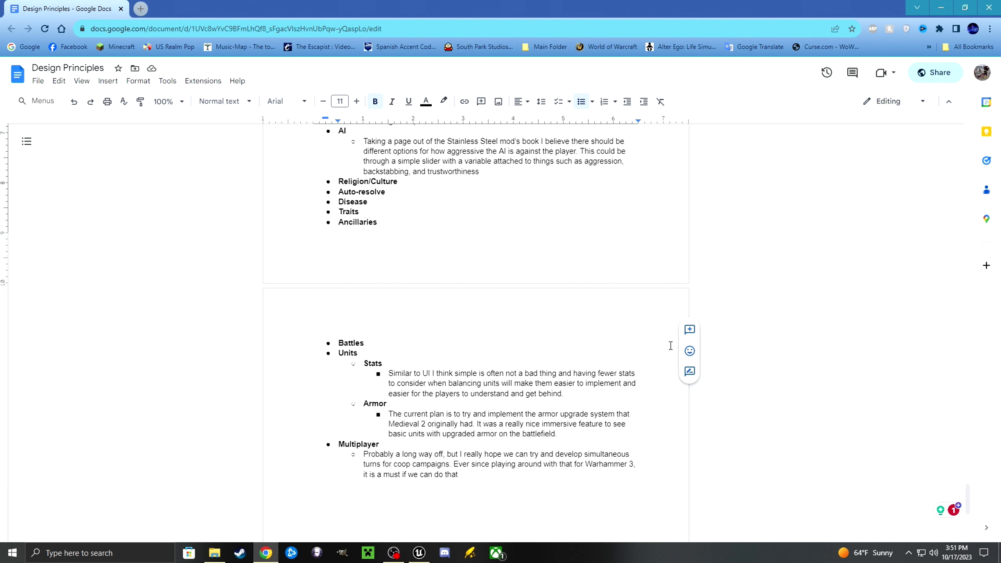
{"action": "scroll", "coordinate": [552, 320], "scroll_direction": "up", "scroll_amount": 2}
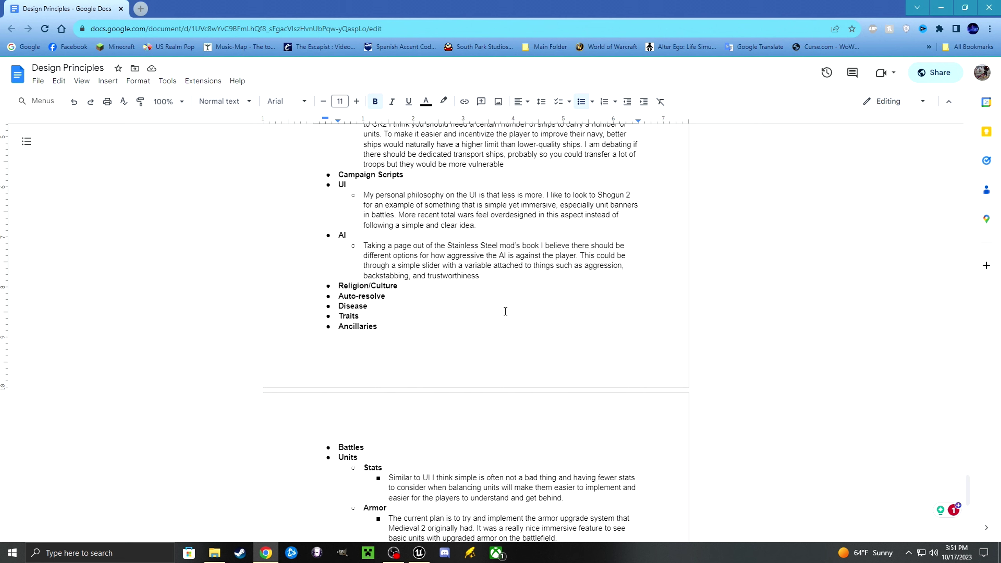
{"action": "scroll", "coordinate": [505, 309], "scroll_direction": "up", "scroll_amount": 1}
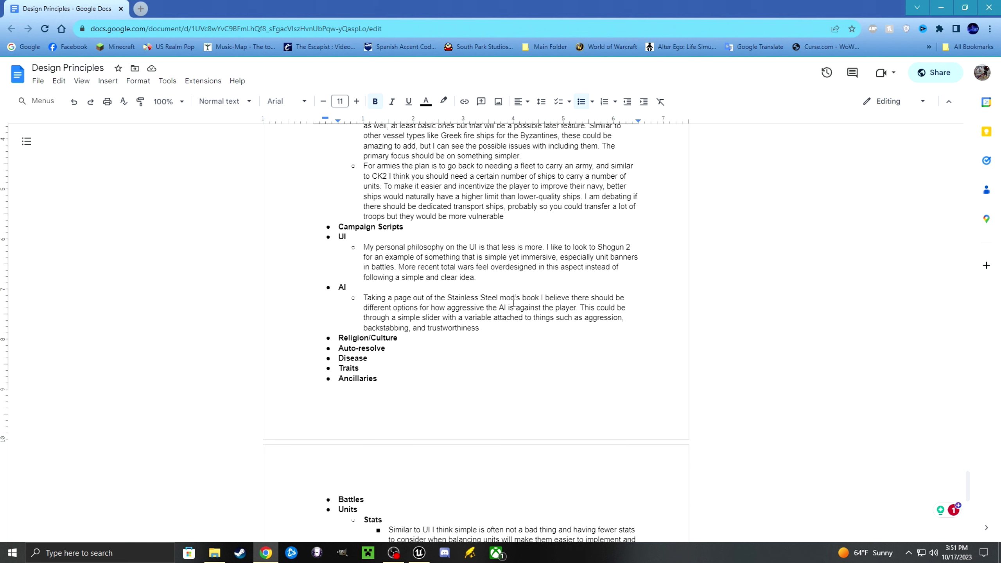
{"action": "scroll", "coordinate": [439, 318], "scroll_direction": "up", "scroll_amount": 4}
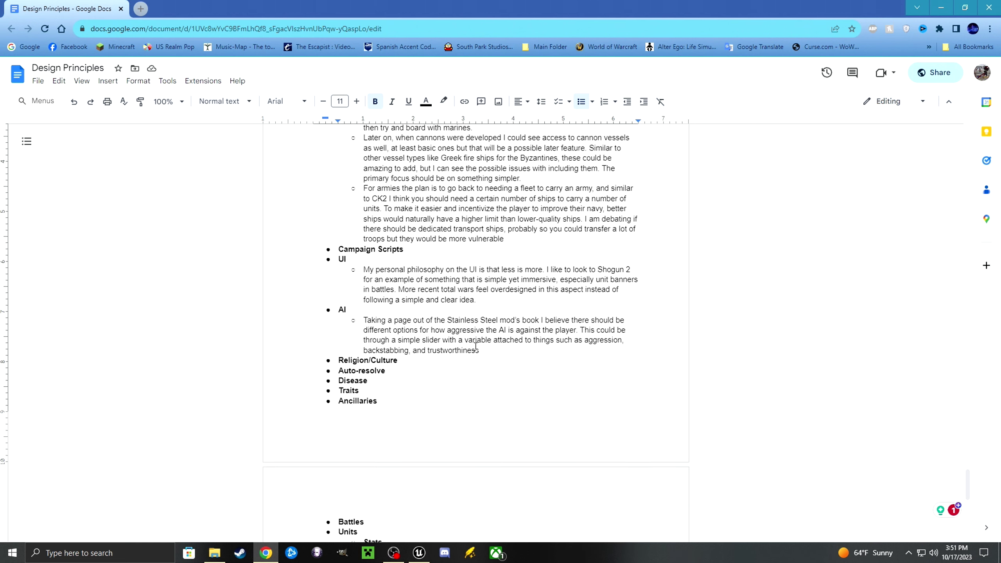
{"action": "scroll", "coordinate": [475, 347], "scroll_direction": "up", "scroll_amount": 9}
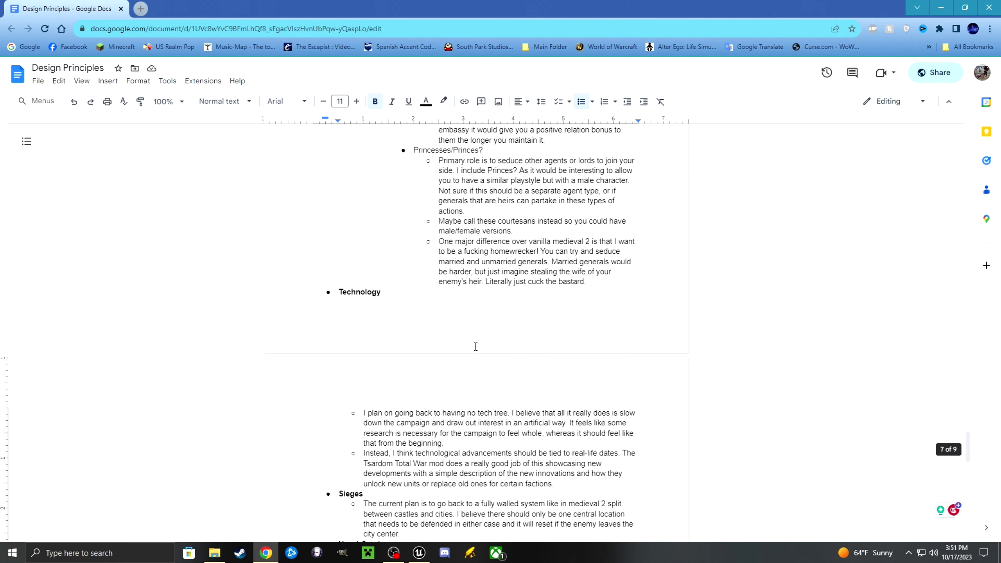
{"action": "scroll", "coordinate": [475, 347], "scroll_direction": "down", "scroll_amount": 1}
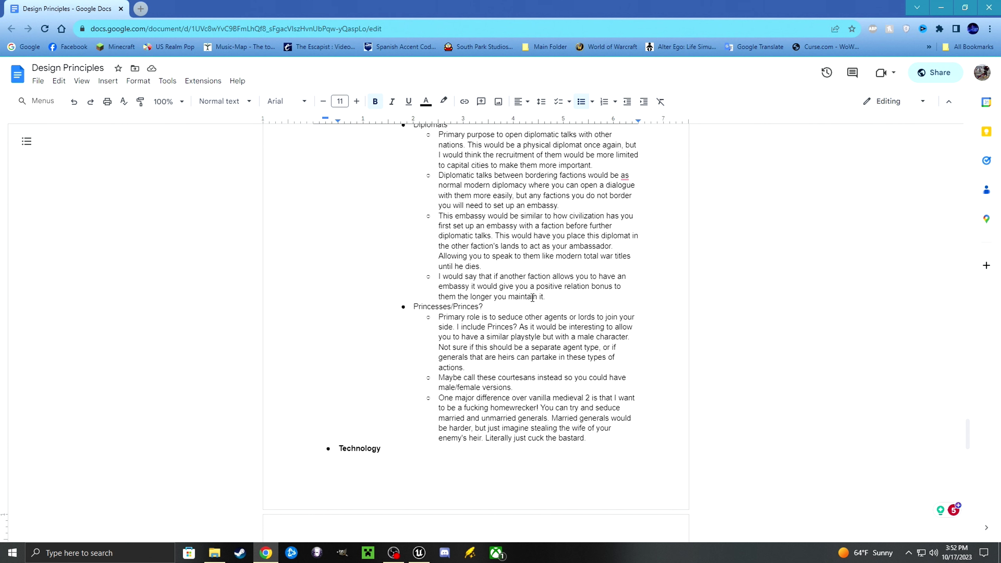
- Scroll up through the Priests, Assassins, Spies and Agents notes
{"action": "scroll", "coordinate": [532, 298], "scroll_direction": "up", "scroll_amount": 1}
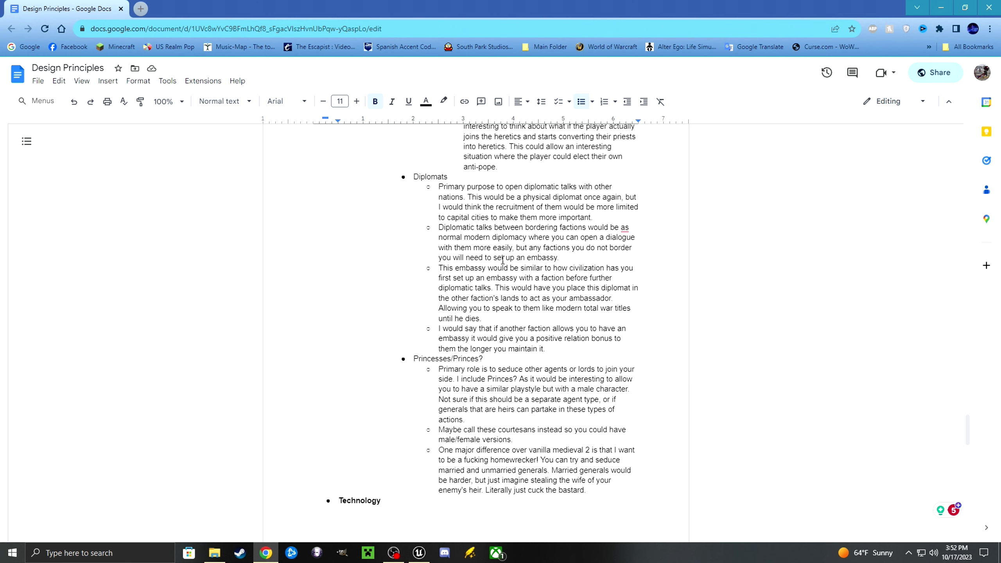
{"action": "scroll", "coordinate": [466, 259], "scroll_direction": "up", "scroll_amount": 8}
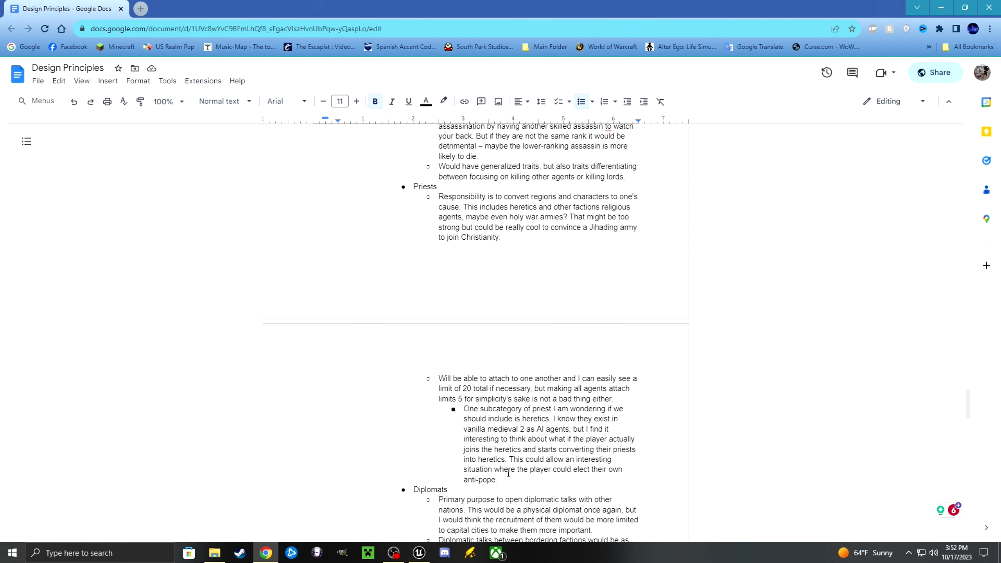
{"action": "scroll", "coordinate": [509, 458], "scroll_direction": "up", "scroll_amount": 7}
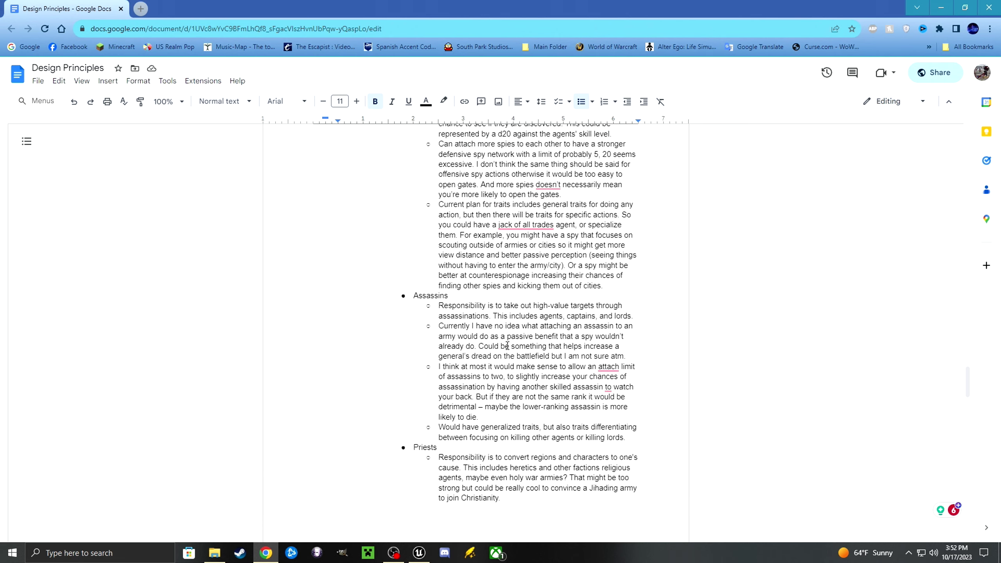
{"action": "scroll", "coordinate": [507, 345], "scroll_direction": "up", "scroll_amount": 2}
{"action": "scroll", "coordinate": [507, 345], "scroll_direction": "up", "scroll_amount": 6}
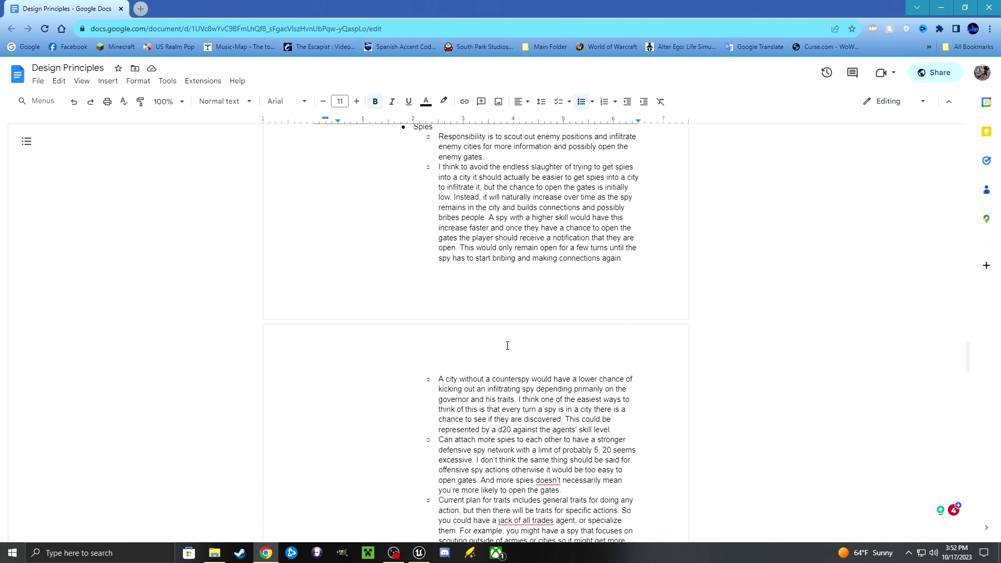
{"action": "scroll", "coordinate": [507, 345], "scroll_direction": "up", "scroll_amount": 3}
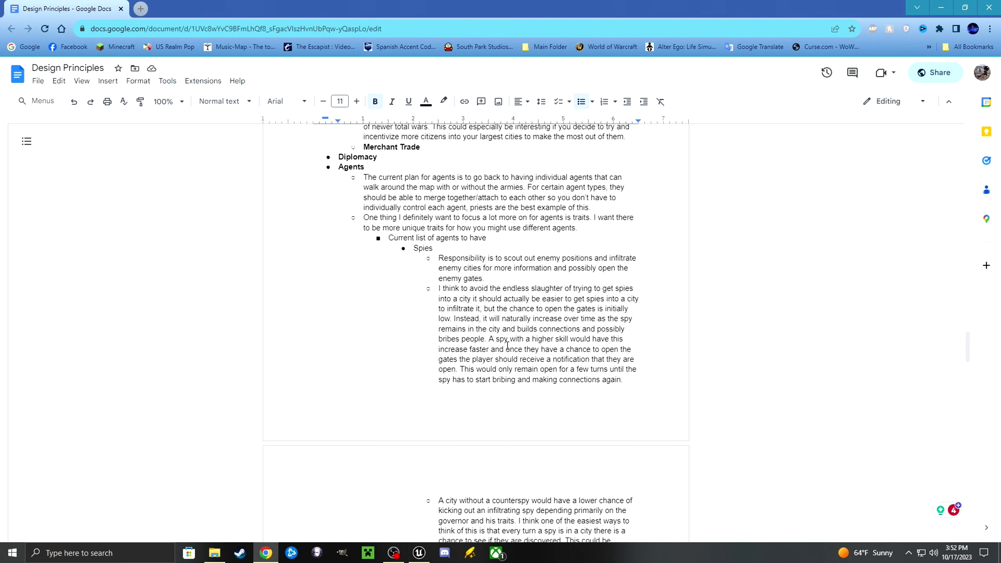
- Scroll back down to Diplomats and return to the Unreal editor's running campaign map
{"action": "scroll", "coordinate": [603, 318], "scroll_direction": "down", "scroll_amount": 1}
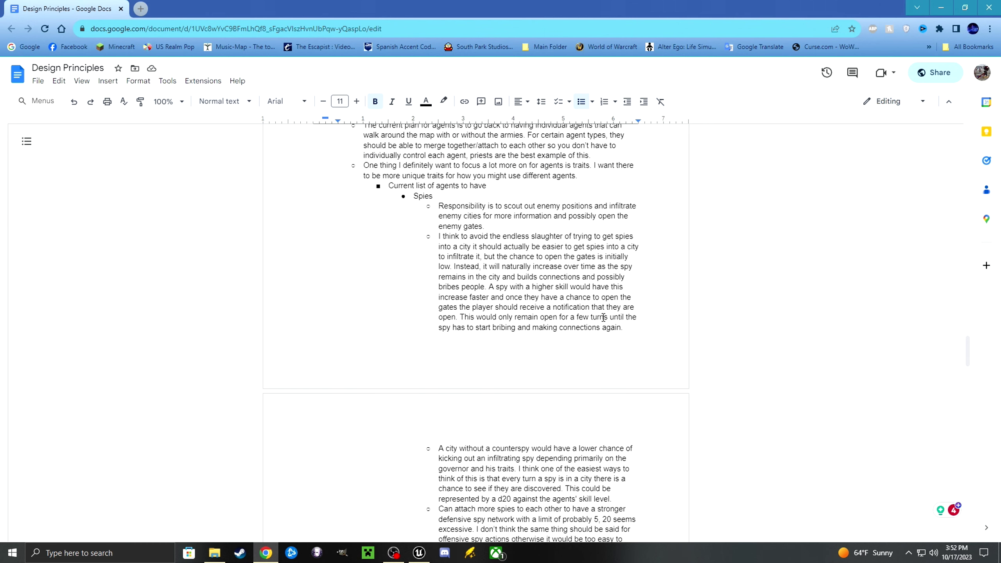
{"action": "scroll", "coordinate": [603, 317], "scroll_direction": "down", "scroll_amount": 7}
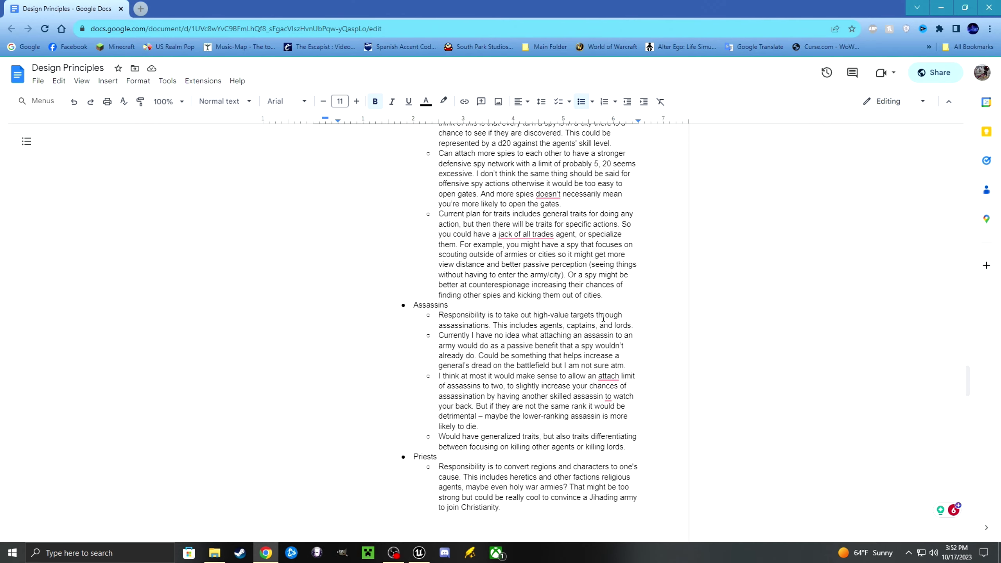
{"action": "scroll", "coordinate": [603, 318], "scroll_direction": "down", "scroll_amount": 5}
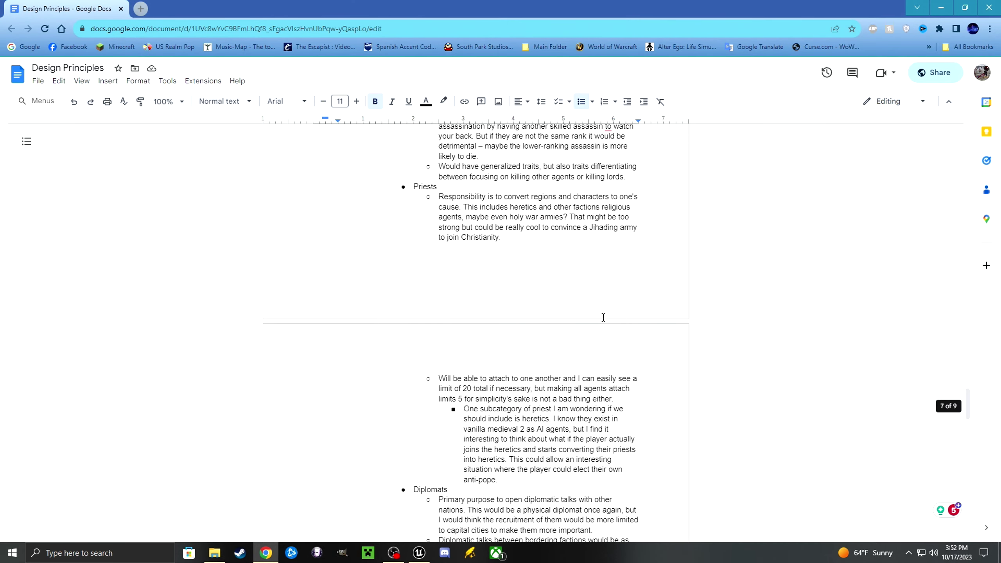
{"action": "scroll", "coordinate": [603, 317], "scroll_direction": "down", "scroll_amount": 1}
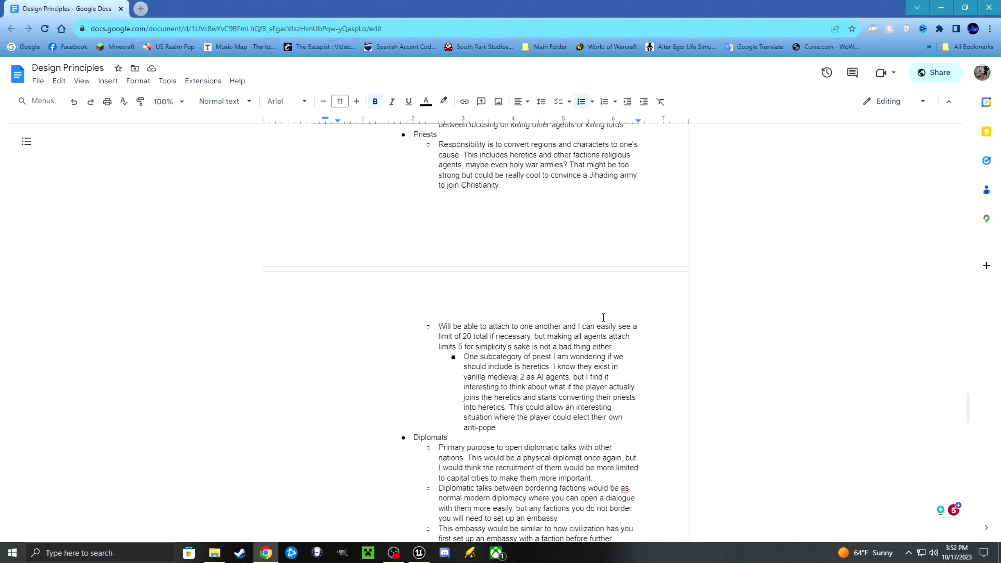
{"action": "scroll", "coordinate": [603, 318], "scroll_direction": "down", "scroll_amount": 3}
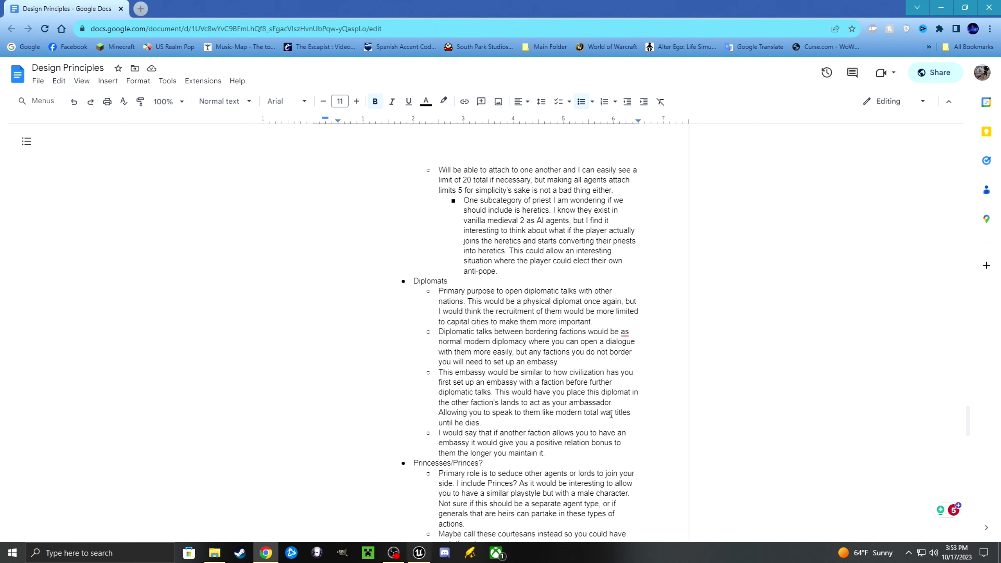
{"action": "left_click", "coordinate": [722, 283]}
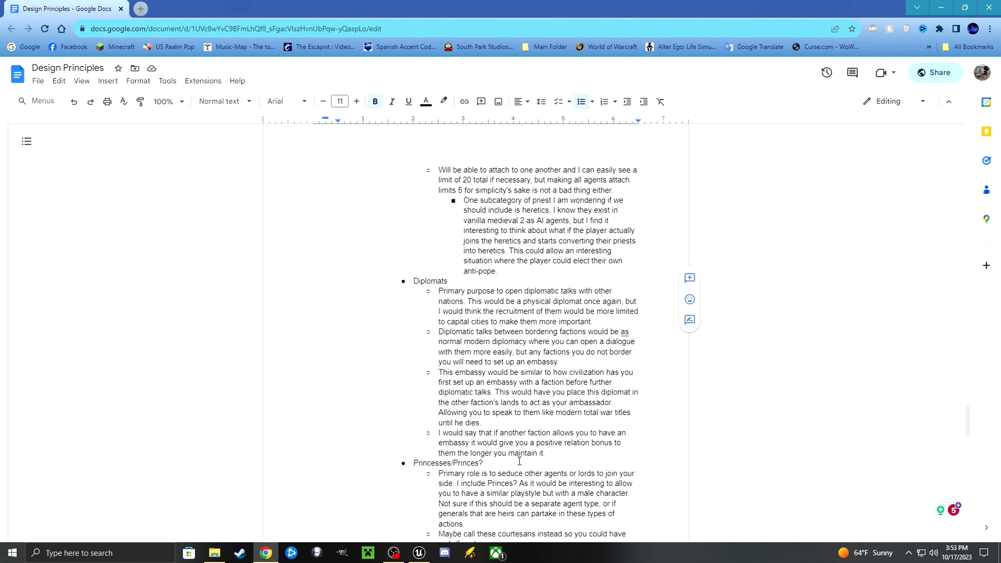
{"action": "key", "text": "alt+Tab"}
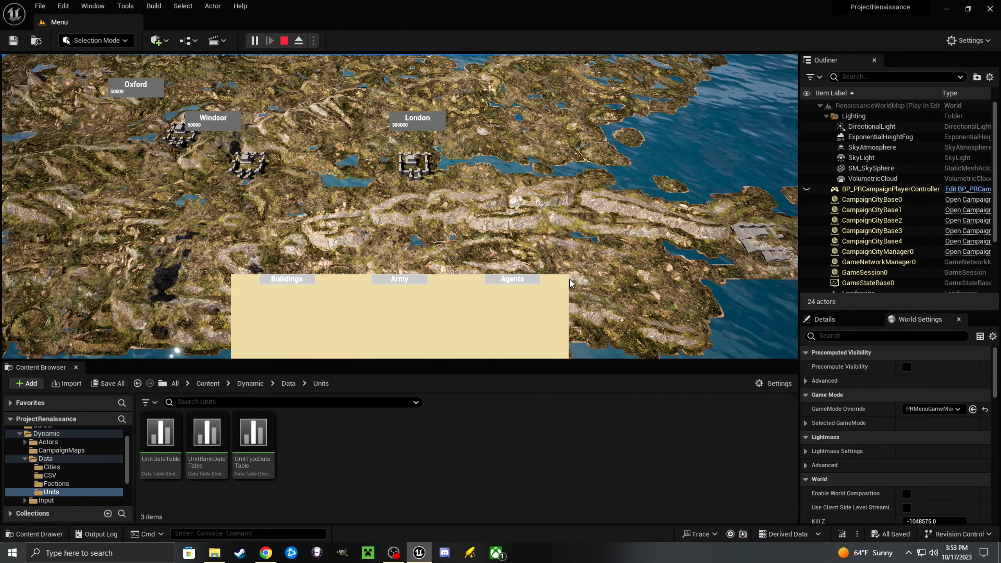